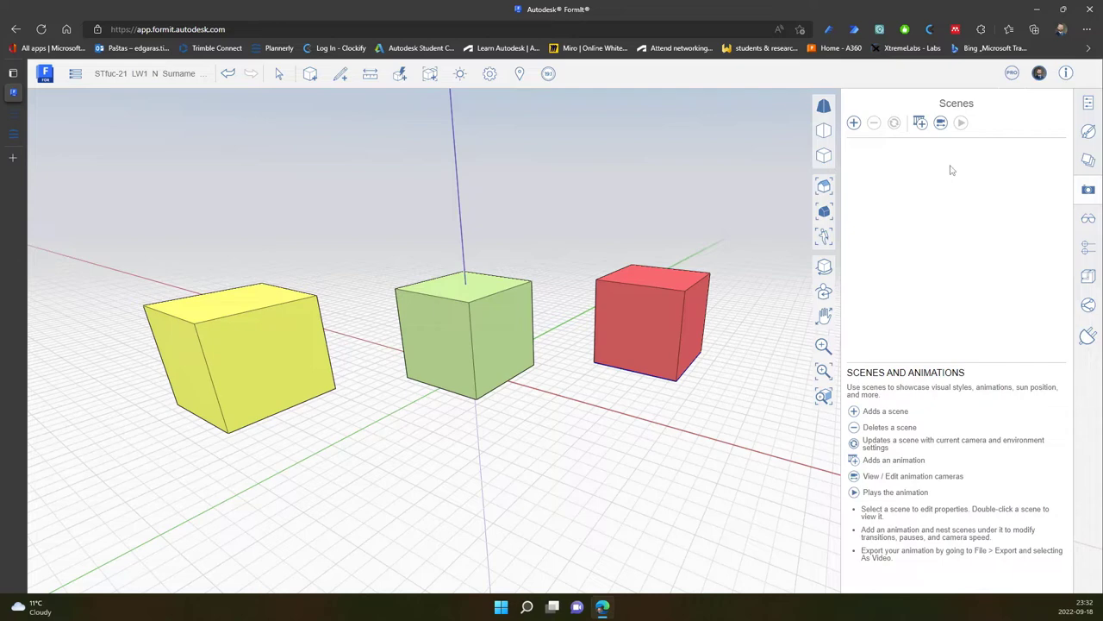
- Create Animation 1 and capture Scenes 1–3 from three different orbit views of the cubes
{"action": "left_click", "coordinate": [921, 123]}
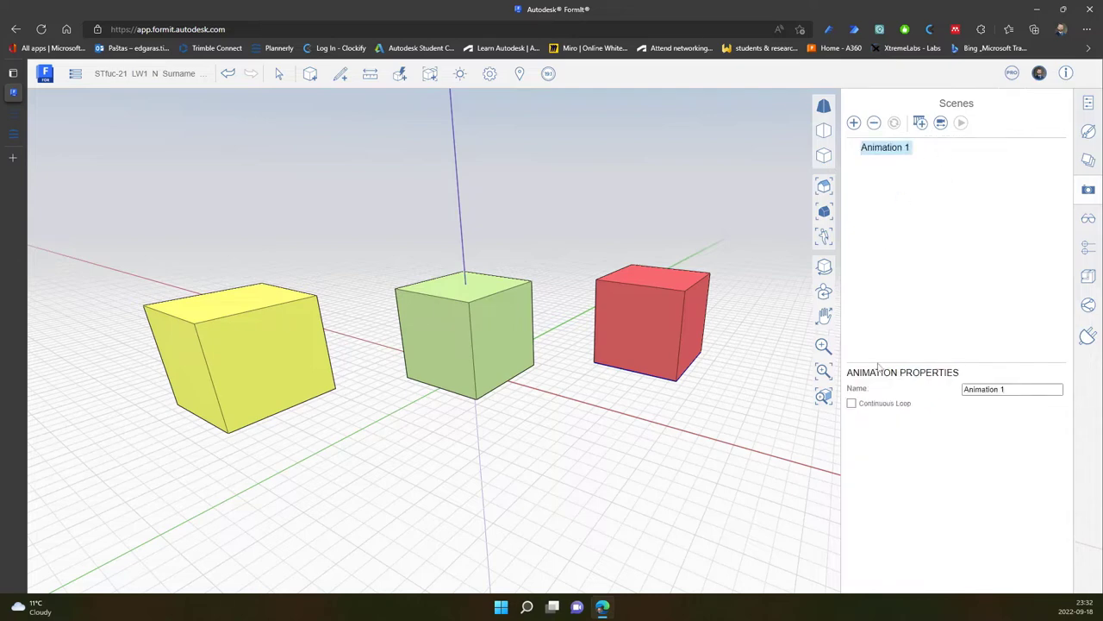
{"action": "left_click", "coordinate": [853, 124]}
{"action": "middle_click_drag", "start_coordinate": [673, 449], "coordinate": [539, 507]}
{"action": "left_click", "coordinate": [854, 124]}
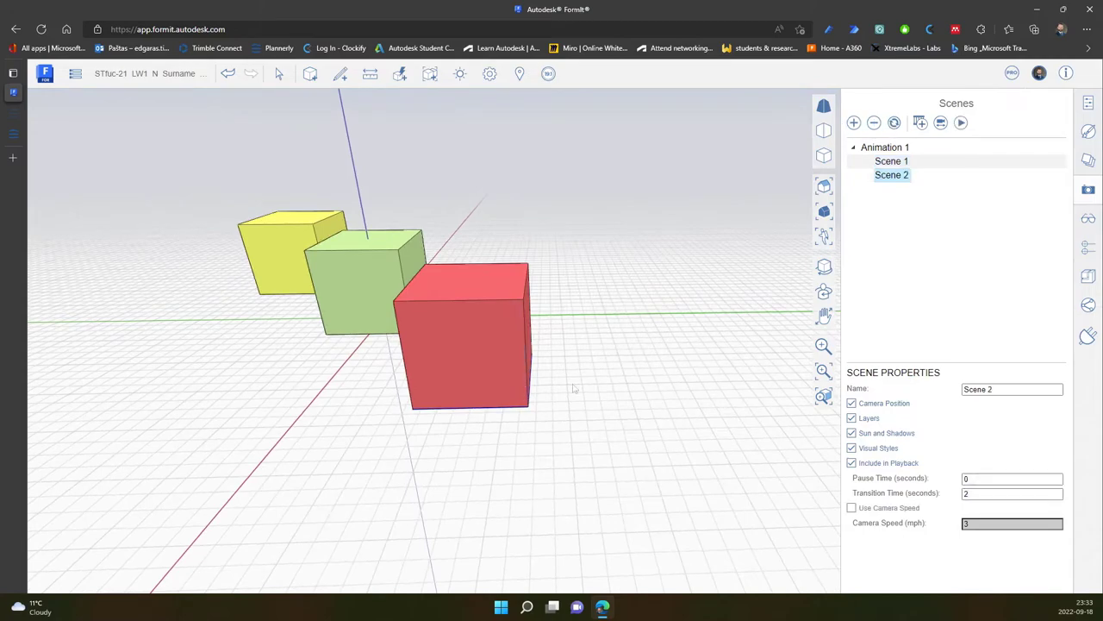
{"action": "middle_click_drag", "start_coordinate": [714, 324], "coordinate": [598, 374]}
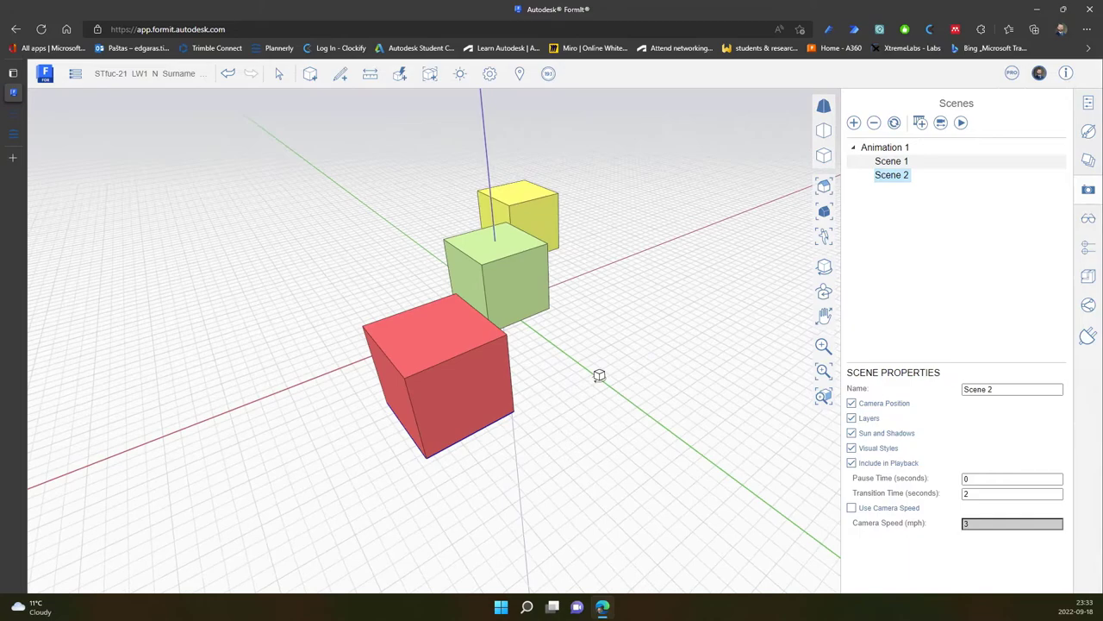
{"action": "left_click", "coordinate": [853, 123]}
- Add Scene 4 with the cubes in a row and Scene 5 close to the yellow cube
{"action": "middle_click_drag", "start_coordinate": [672, 371], "coordinate": [603, 392]}
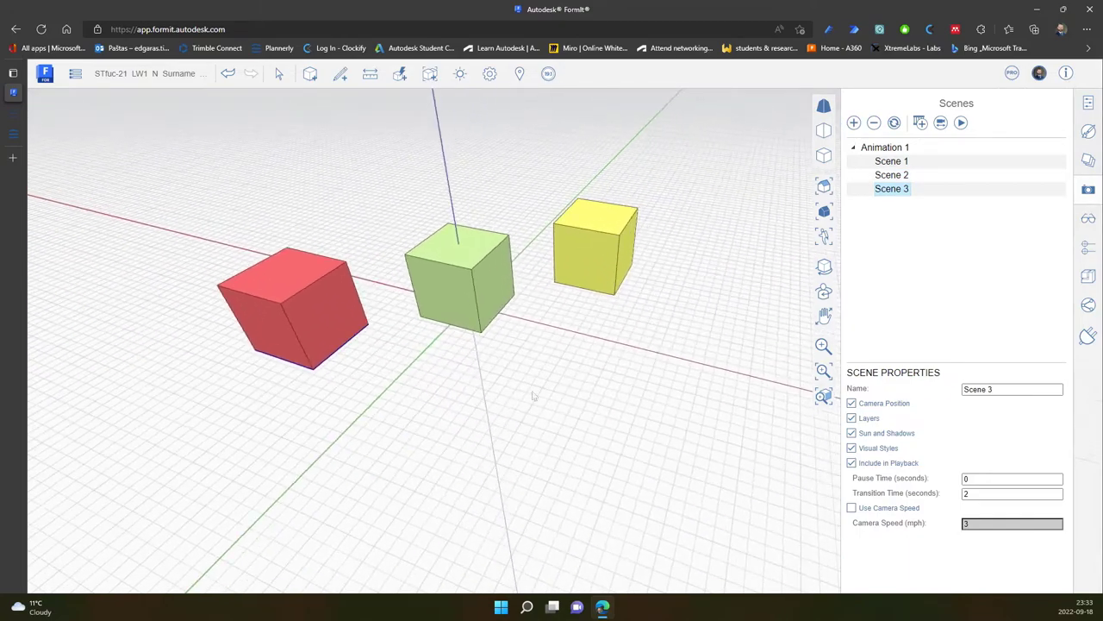
{"action": "left_click", "coordinate": [854, 123]}
{"action": "middle_click_drag", "start_coordinate": [636, 299], "coordinate": [664, 327]}
{"action": "scroll", "coordinate": [665, 327], "scroll_direction": "up", "scroll_amount": 5}
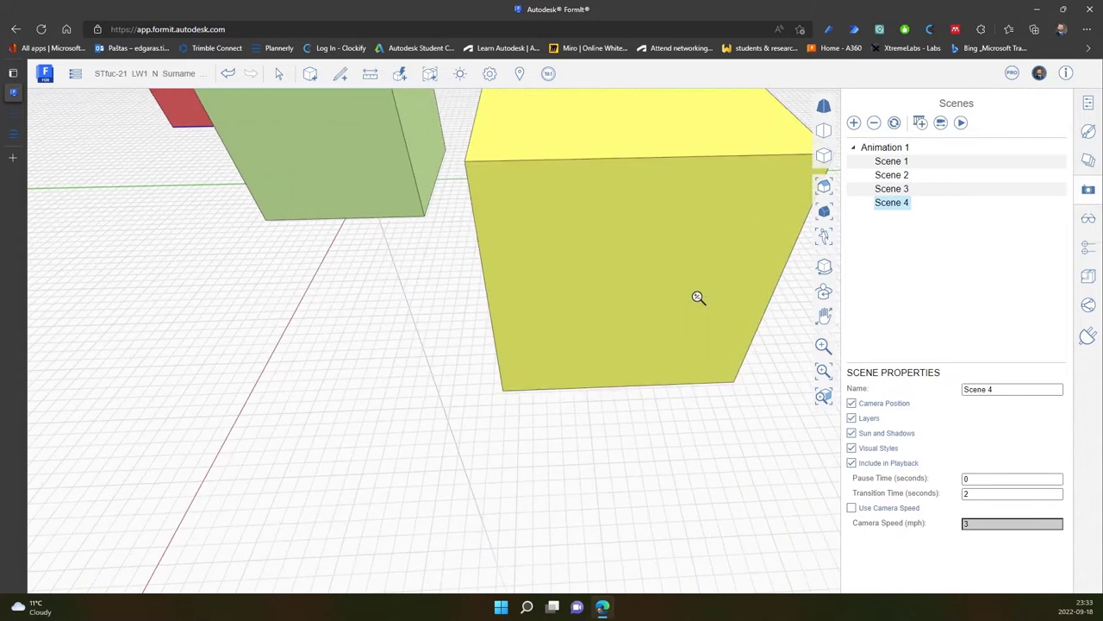
{"action": "left_click", "coordinate": [853, 124]}
{"action": "scroll", "coordinate": [468, 475], "scroll_direction": "down", "scroll_amount": 5}
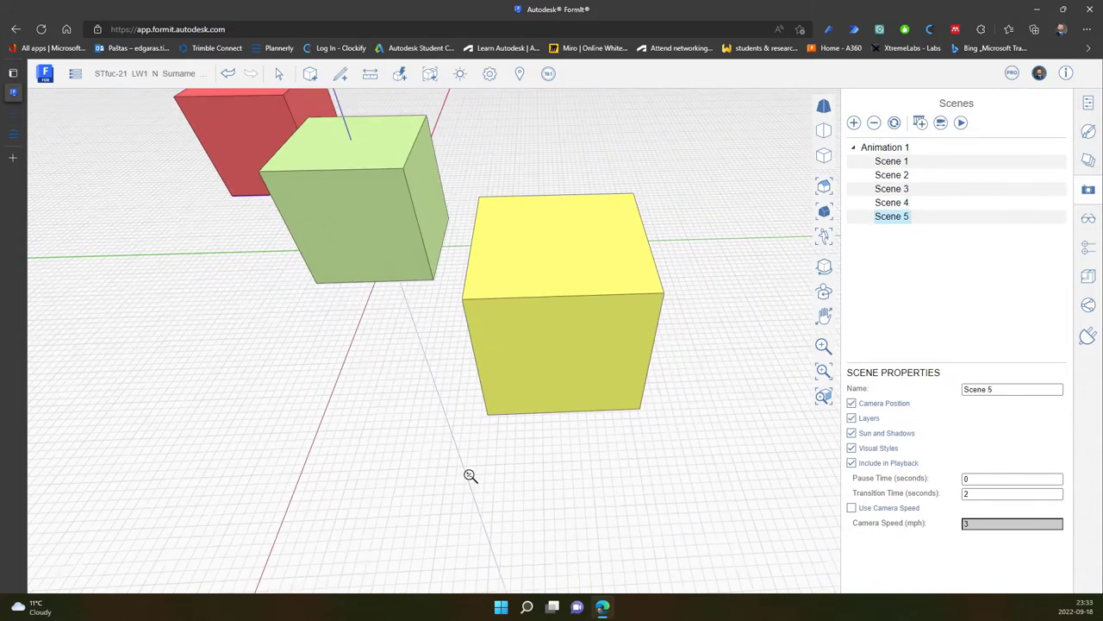
{"action": "middle_click_drag", "start_coordinate": [468, 475], "coordinate": [444, 455]}
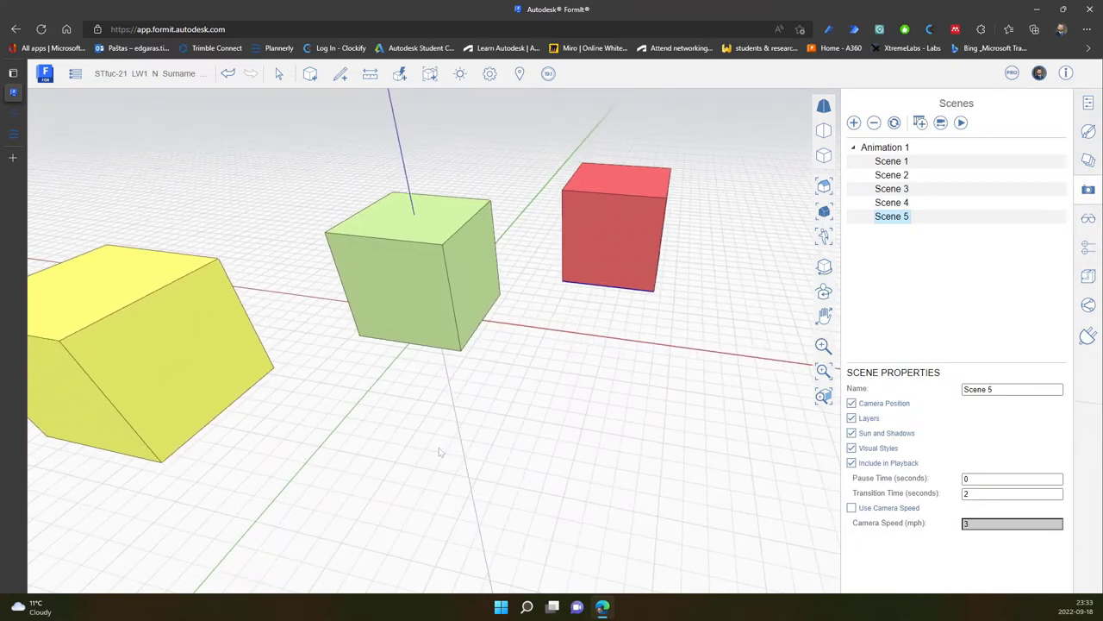
- Preview Scene 1 through Scene 5 in turn, then return to Animation 1's properties
{"action": "left_click", "coordinate": [887, 148]}
{"action": "left_click", "coordinate": [895, 164]}
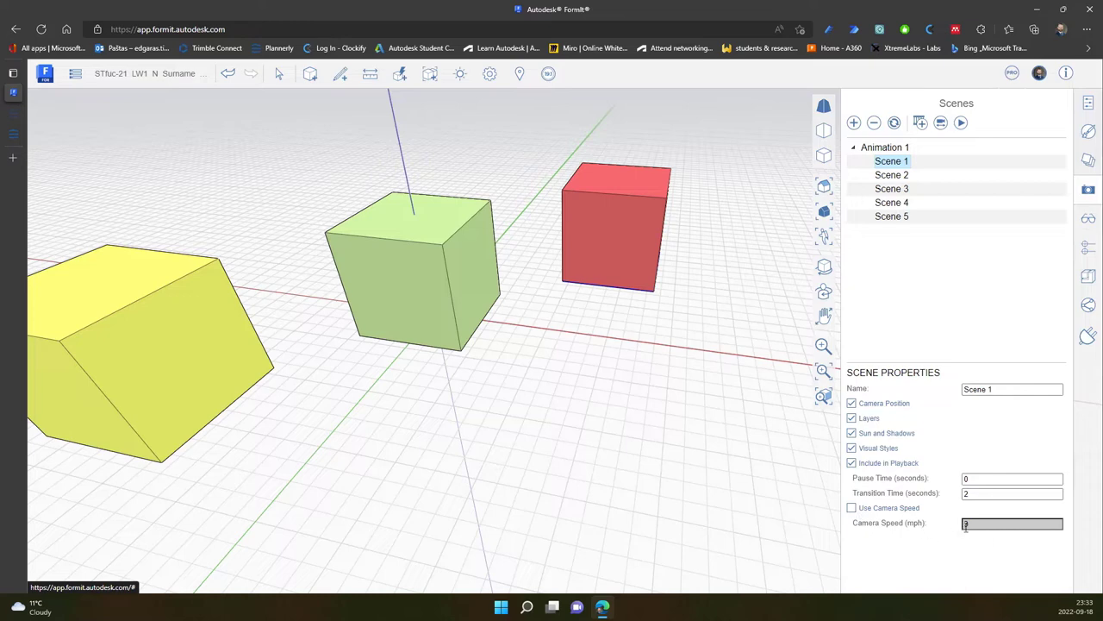
{"action": "left_click", "coordinate": [903, 175]}
{"action": "left_click", "coordinate": [904, 189]}
{"action": "left_click", "coordinate": [903, 202]}
{"action": "left_click", "coordinate": [902, 217]}
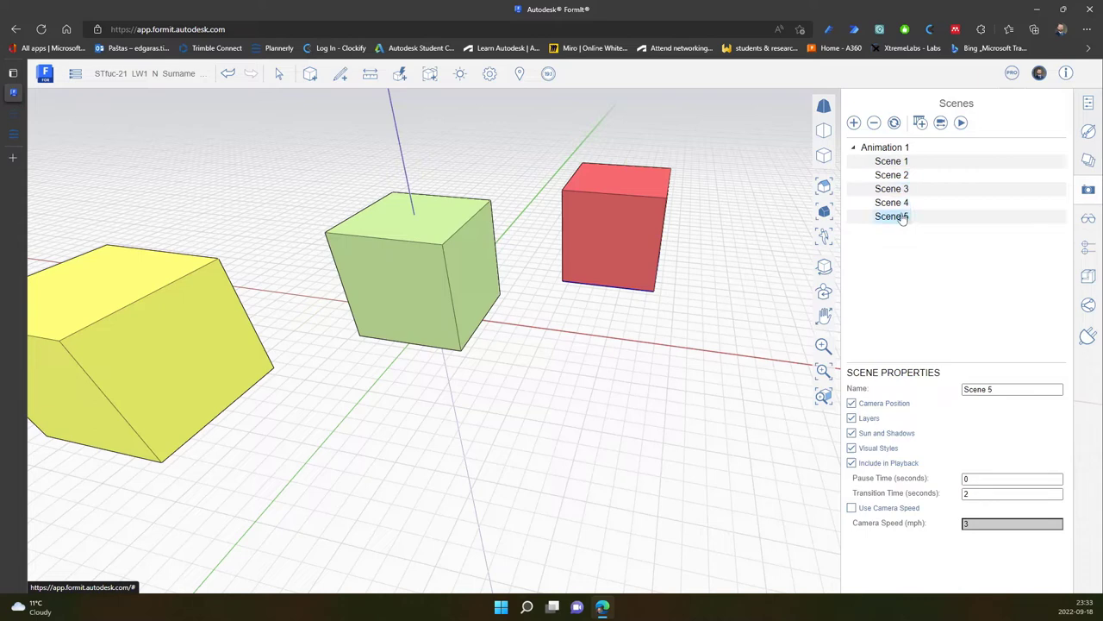
{"action": "left_click", "coordinate": [904, 162]}
{"action": "left_click", "coordinate": [904, 148]}
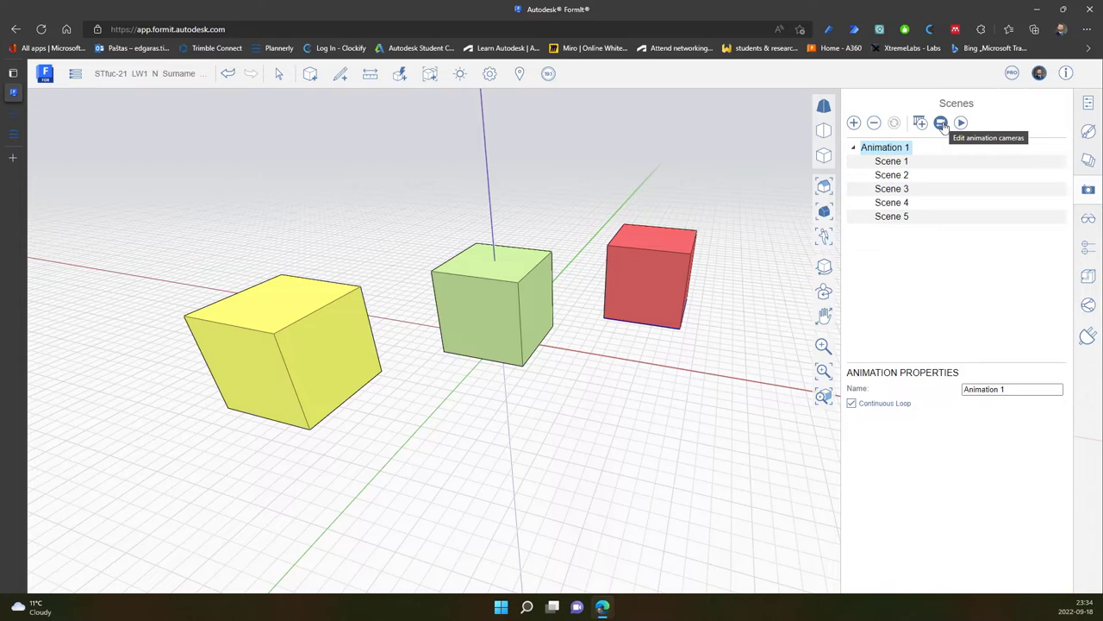
- Show the animation's camera path and re-aim the Scene 4 camera target
{"action": "left_click", "coordinate": [941, 123]}
{"action": "scroll", "coordinate": [451, 445], "scroll_direction": "down", "scroll_amount": 5}
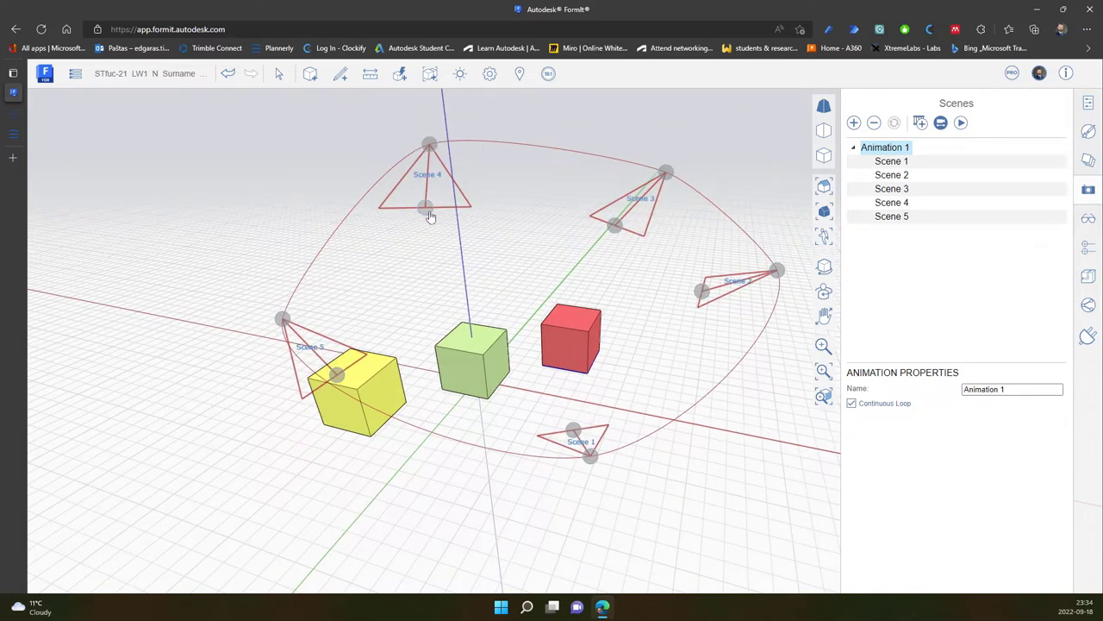
{"action": "left_click_drag", "start_coordinate": [431, 211], "coordinate": [442, 190]}
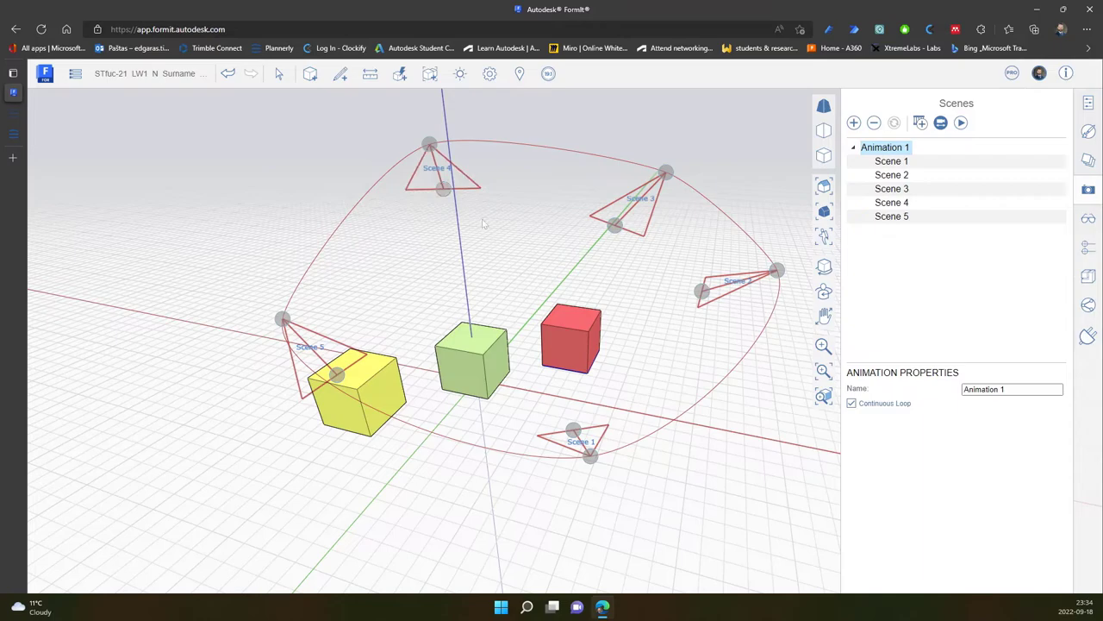
{"action": "middle_click_drag", "start_coordinate": [482, 281], "coordinate": [340, 362]}
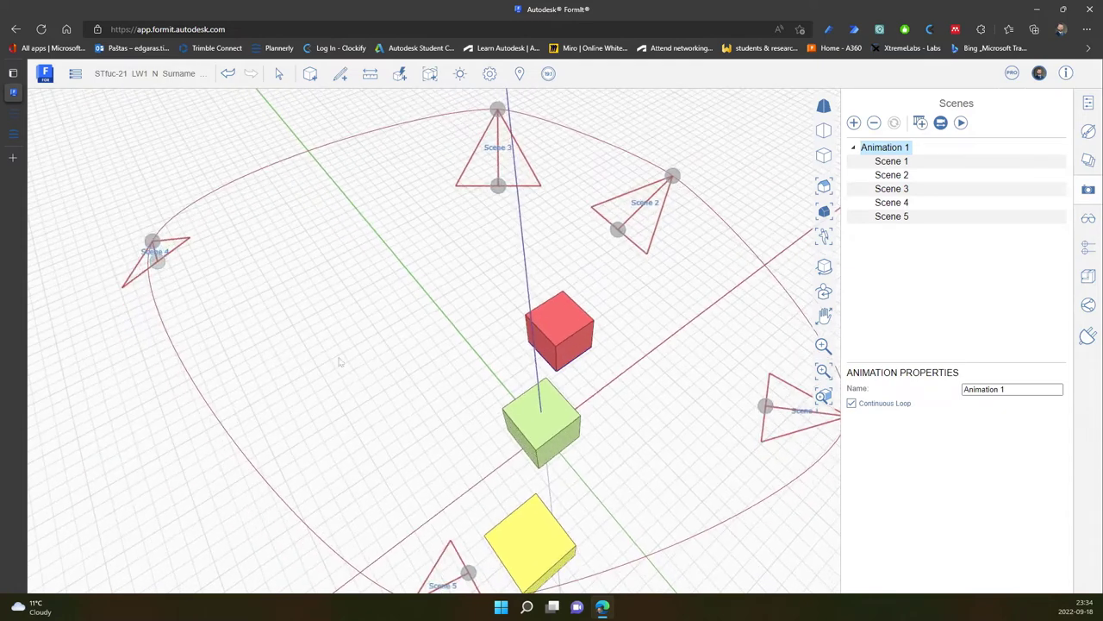
- Undo and redo the Scene 4 camera change while viewing the path from new angles
{"action": "left_click", "coordinate": [228, 75]}
{"action": "middle_click_drag", "start_coordinate": [317, 300], "coordinate": [358, 314]}
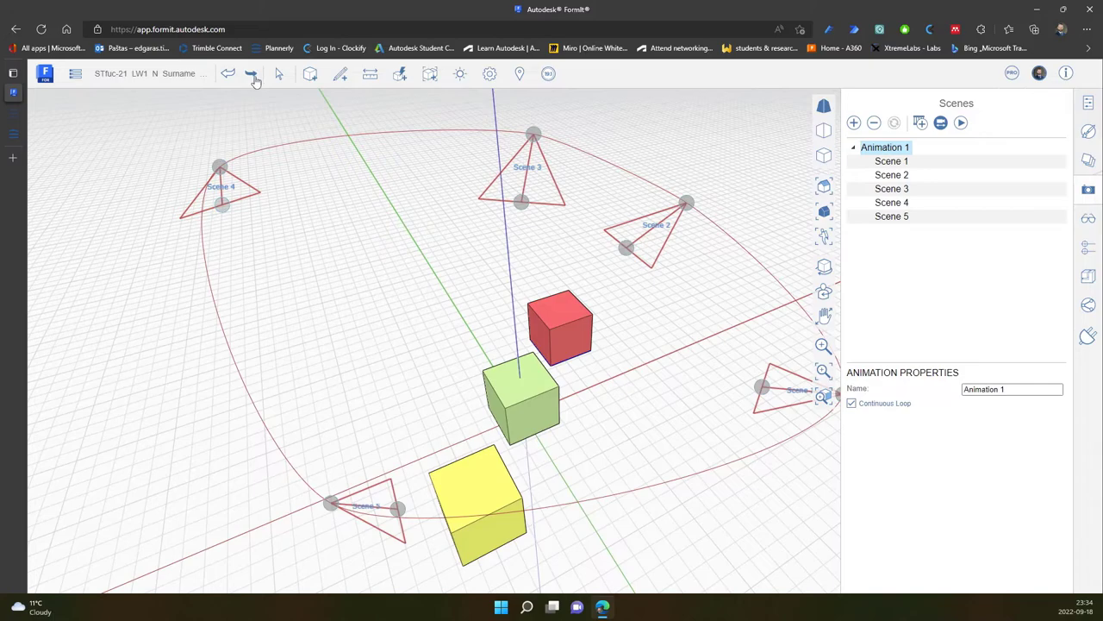
{"action": "left_click", "coordinate": [254, 76]}
{"action": "middle_click_drag", "start_coordinate": [362, 301], "coordinate": [420, 293]}
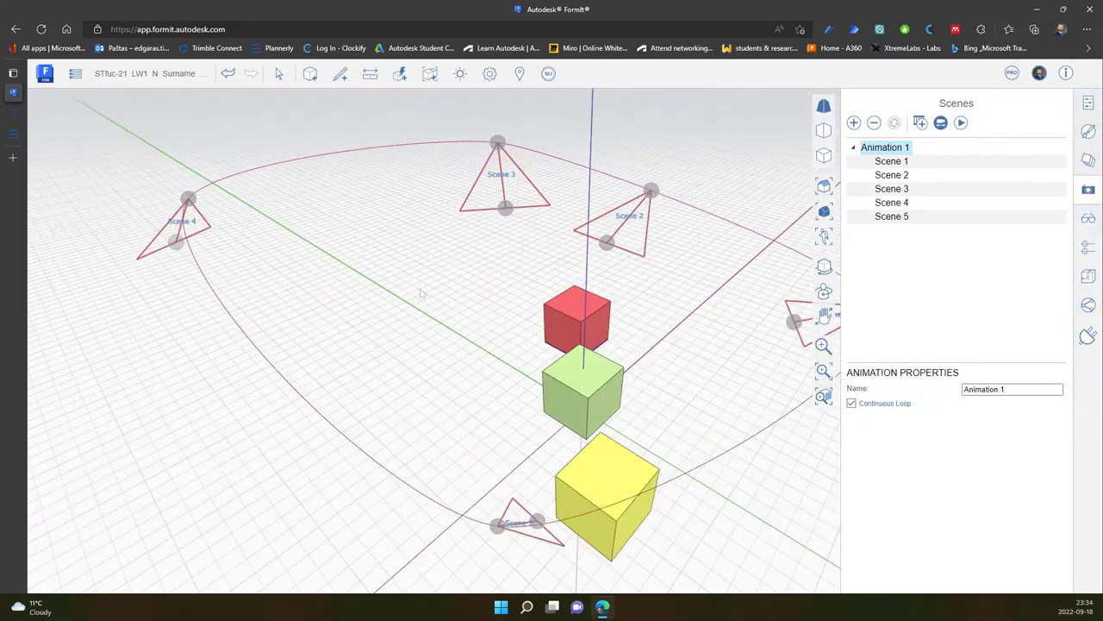
- Hide the camera path, orbit to a low side view of the cubes, and play the animation
{"action": "left_click", "coordinate": [945, 126]}
{"action": "middle_click_drag", "start_coordinate": [550, 290], "coordinate": [402, 246]}
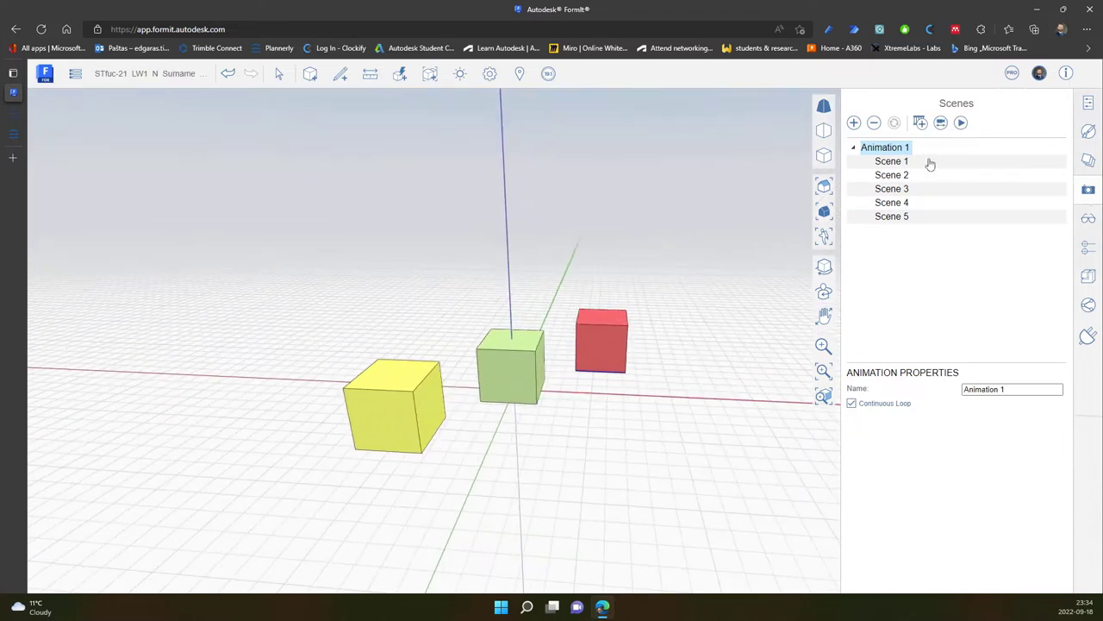
{"action": "left_click", "coordinate": [962, 123]}
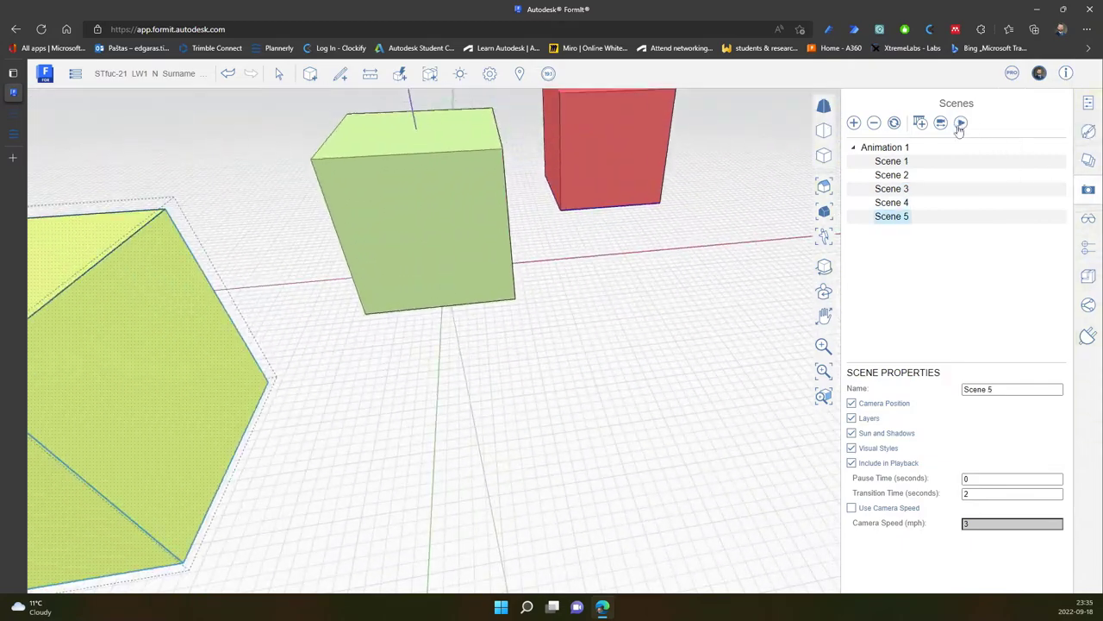
- Delete the empty-grid Scene 4, plus a replacement added after Scene 3
{"action": "left_click", "coordinate": [891, 204]}
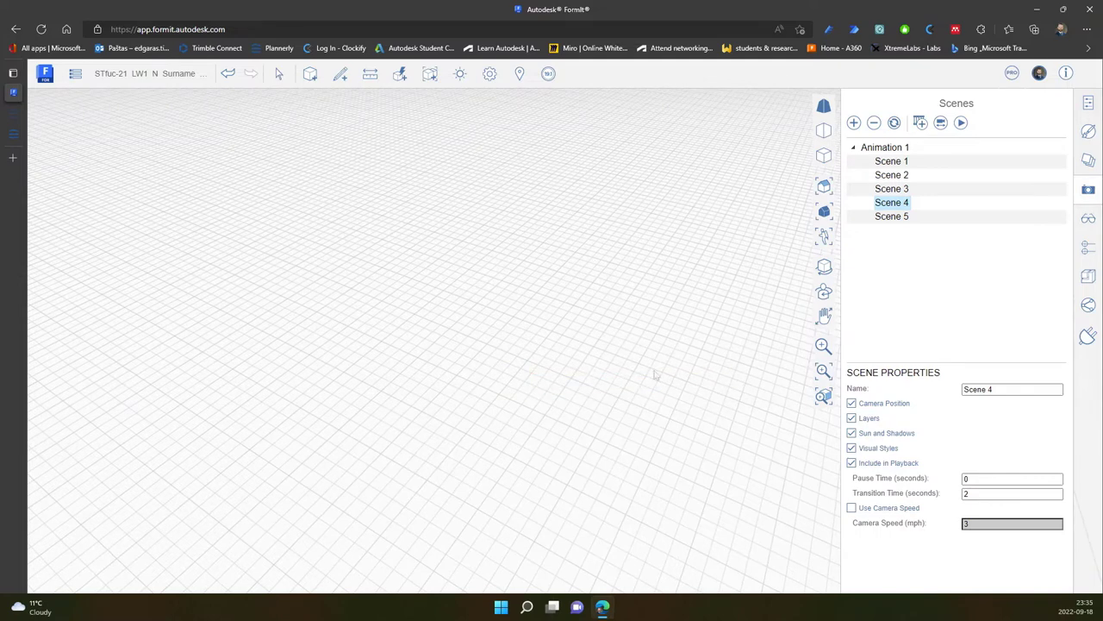
{"action": "left_click", "coordinate": [873, 123]}
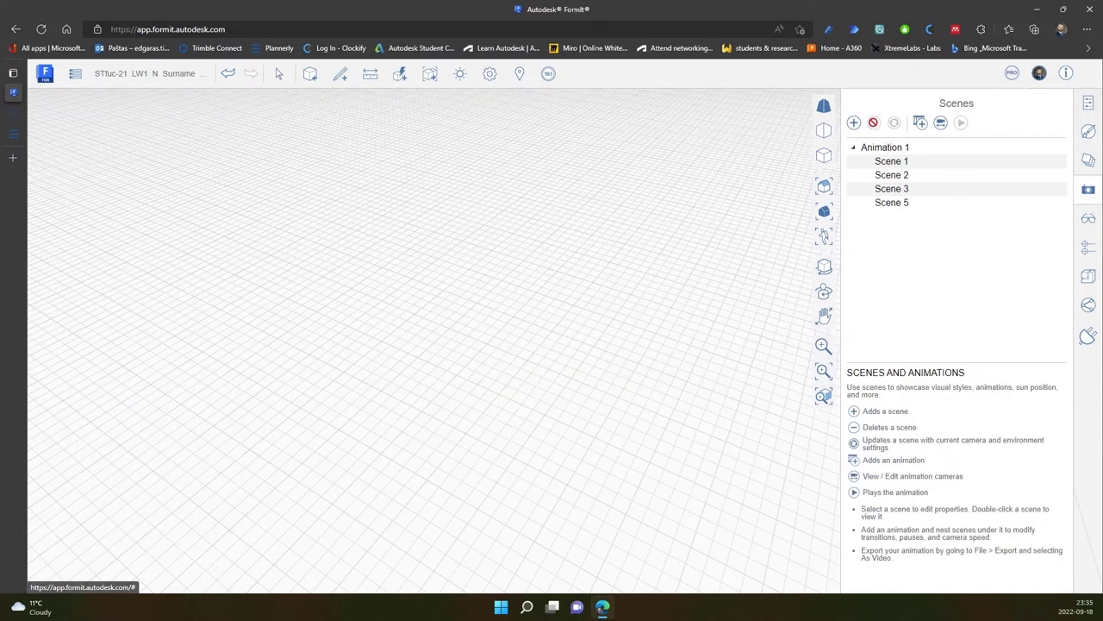
{"action": "left_click", "coordinate": [905, 188]}
{"action": "left_click", "coordinate": [854, 123]}
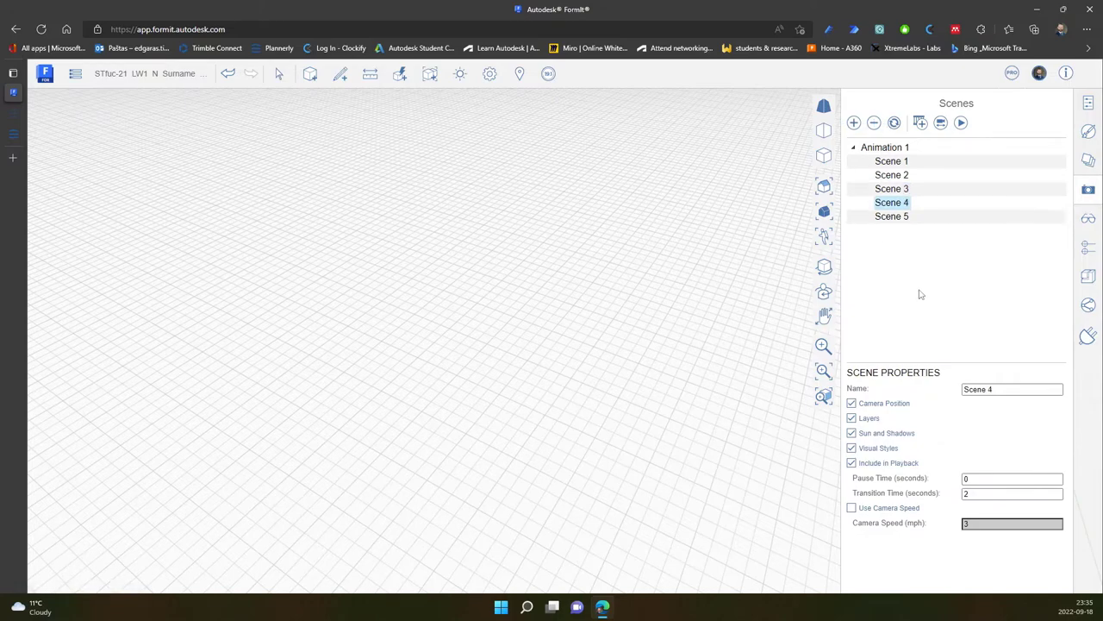
{"action": "left_click", "coordinate": [873, 123]}
- Frame all three cubes and add a new Scene 4 after Scene 3
{"action": "middle_click_drag", "start_coordinate": [526, 378], "coordinate": [330, 342]}
{"action": "left_click", "coordinate": [892, 189]}
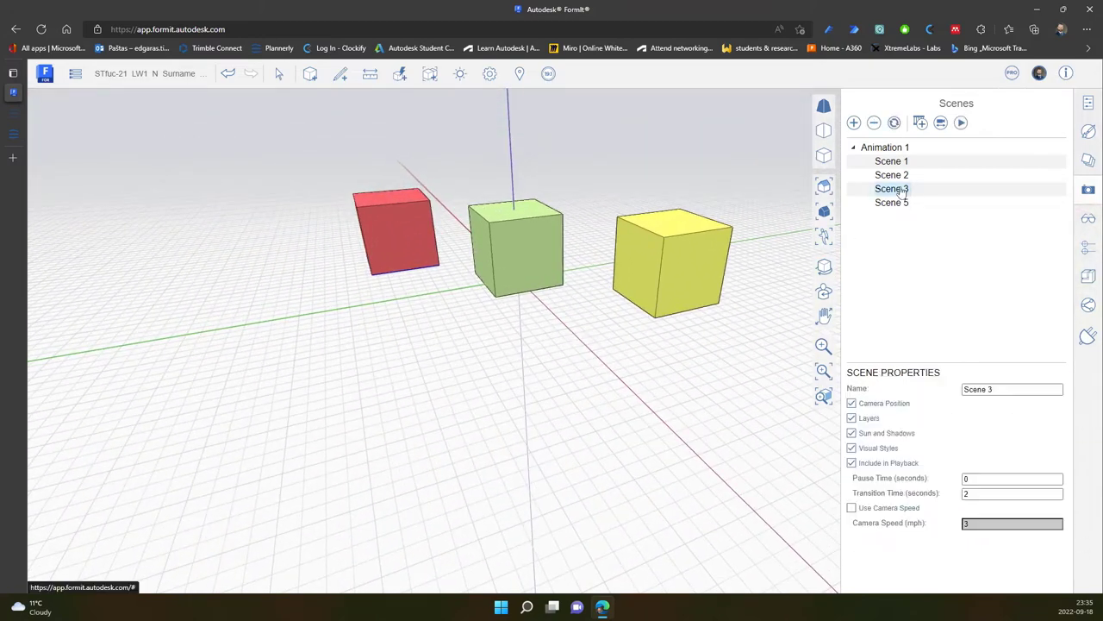
{"action": "left_click", "coordinate": [855, 124]}
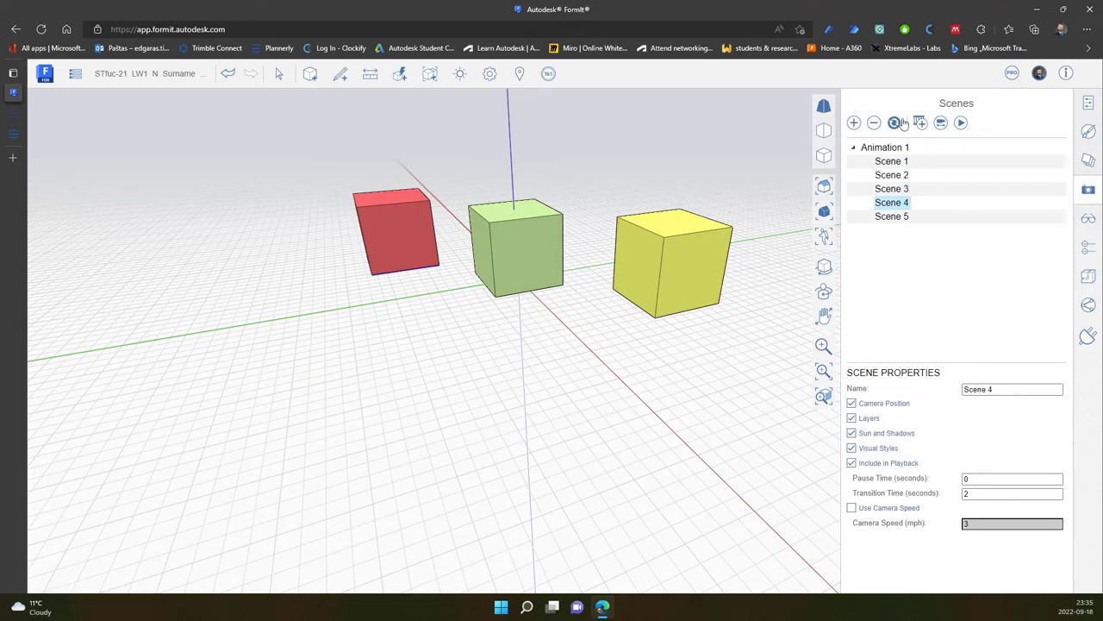
{"action": "left_click", "coordinate": [905, 190]}
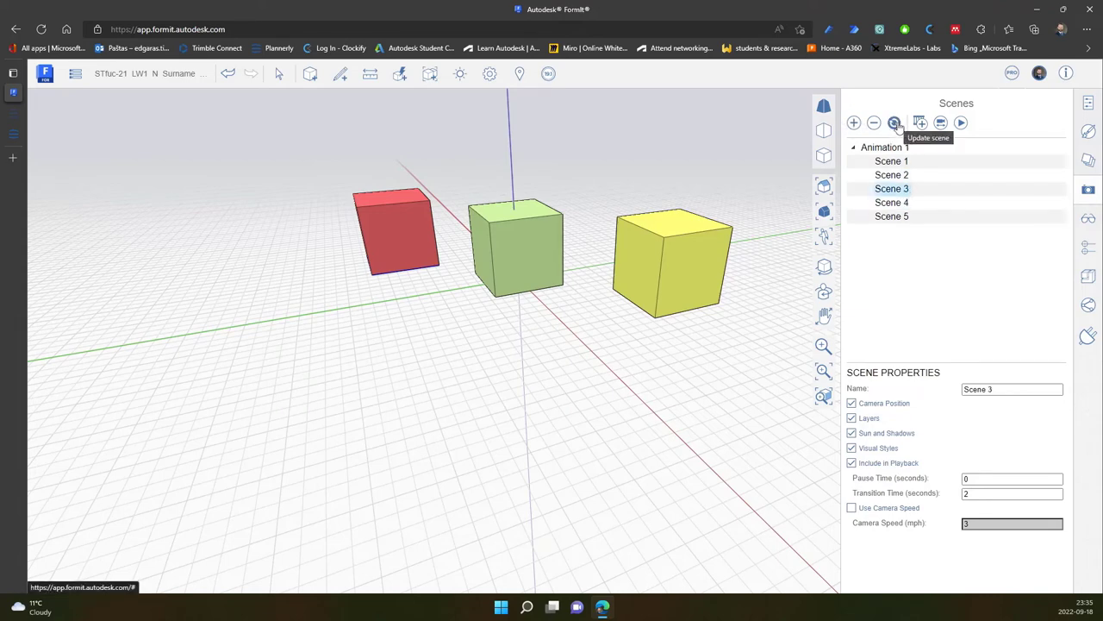
{"action": "left_click", "coordinate": [894, 203]}
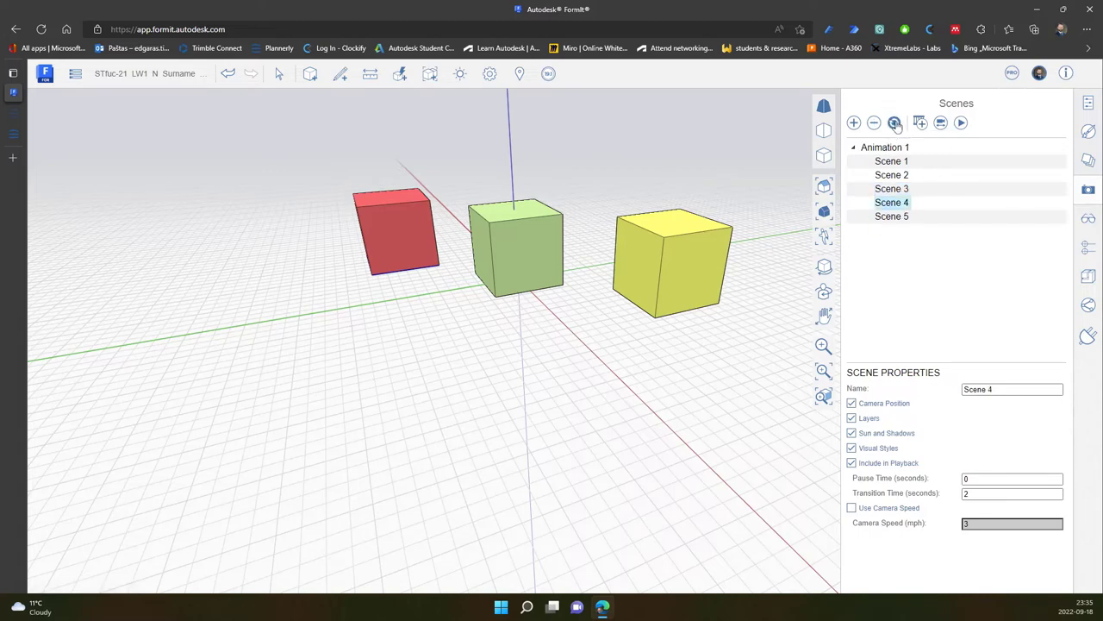
{"action": "left_click", "coordinate": [905, 191]}
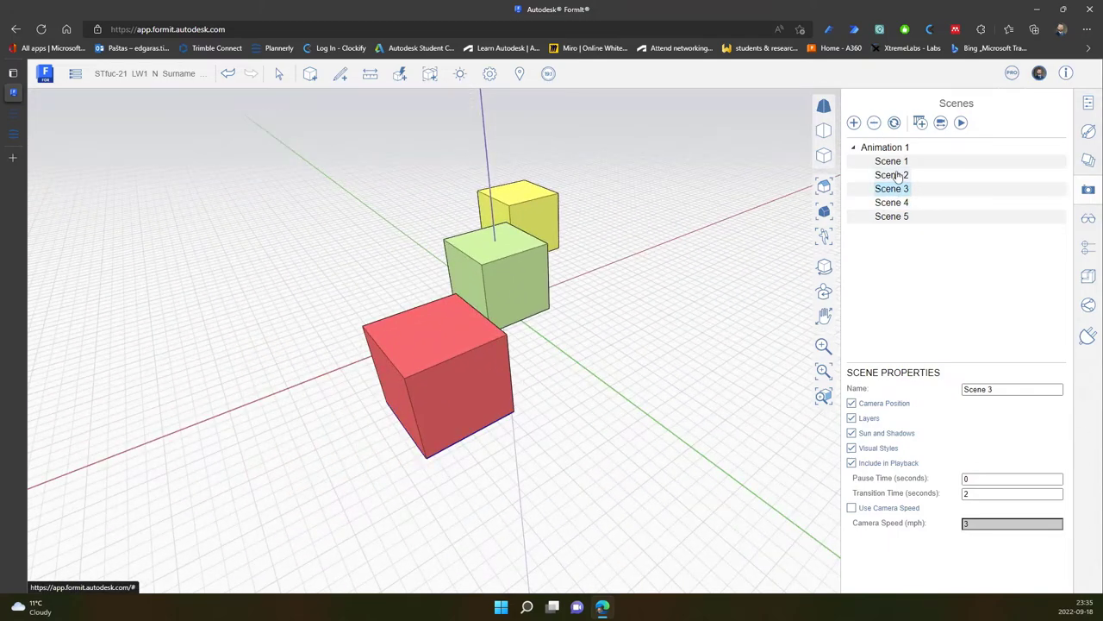
{"action": "left_click", "coordinate": [897, 176]}
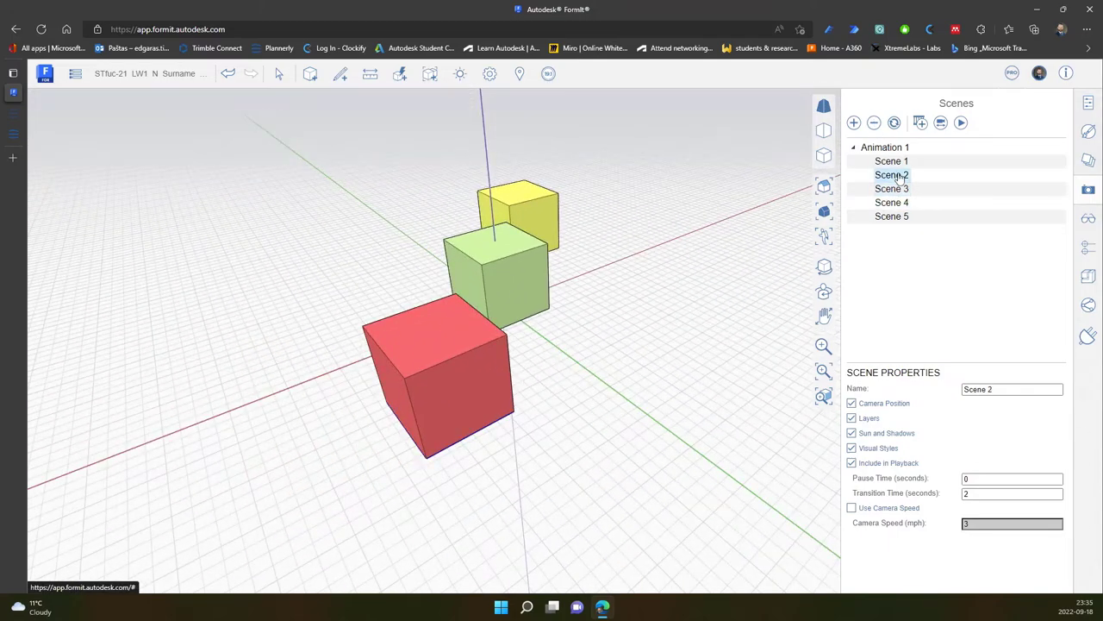
{"action": "left_click", "coordinate": [902, 204]}
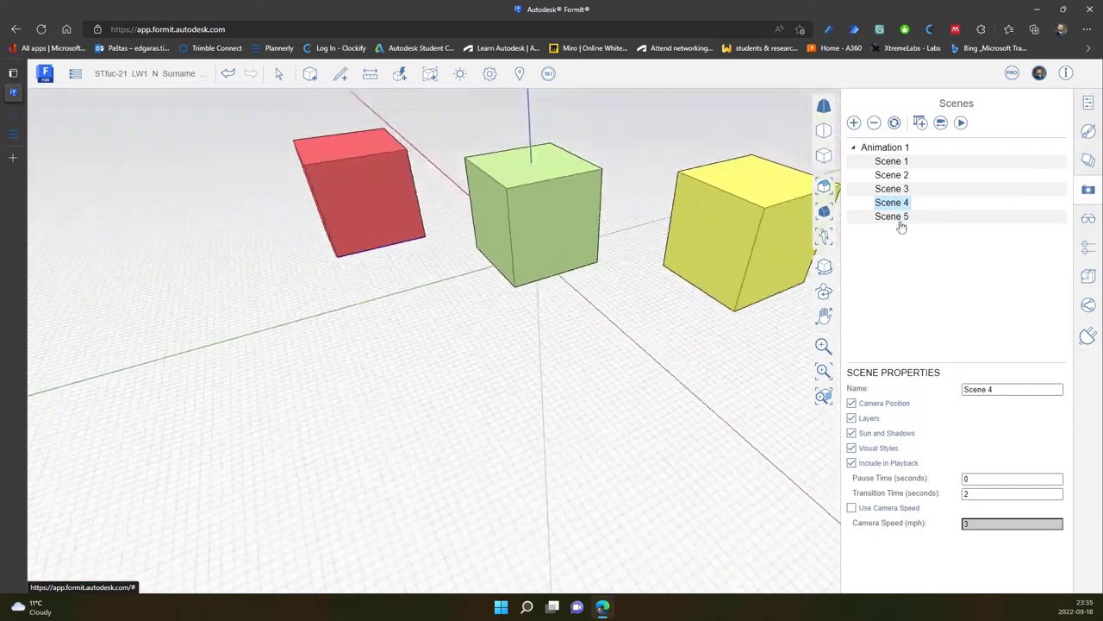
{"action": "left_click", "coordinate": [899, 218]}
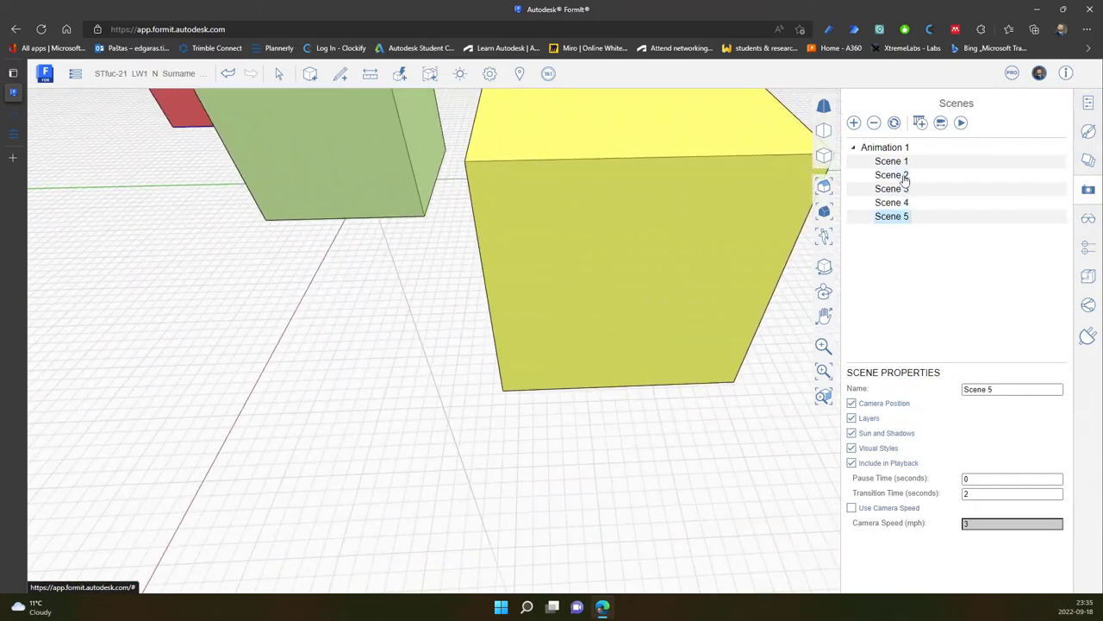
{"action": "left_click", "coordinate": [904, 177]}
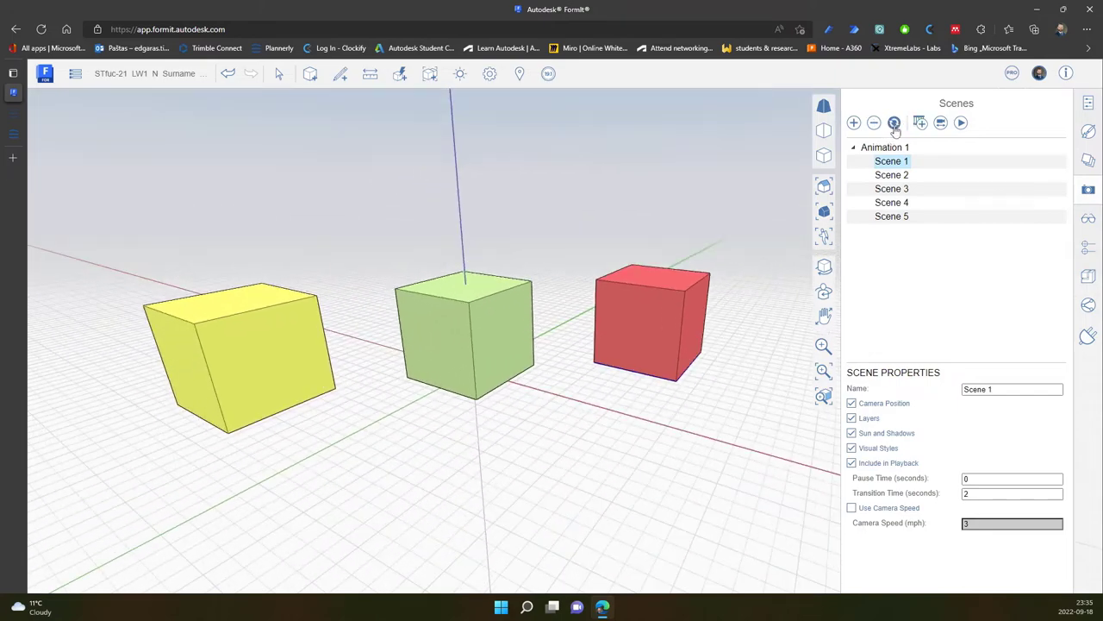
- Play Animation 1, stop it, and orbit slightly around the three cubes
{"action": "left_click", "coordinate": [961, 124]}
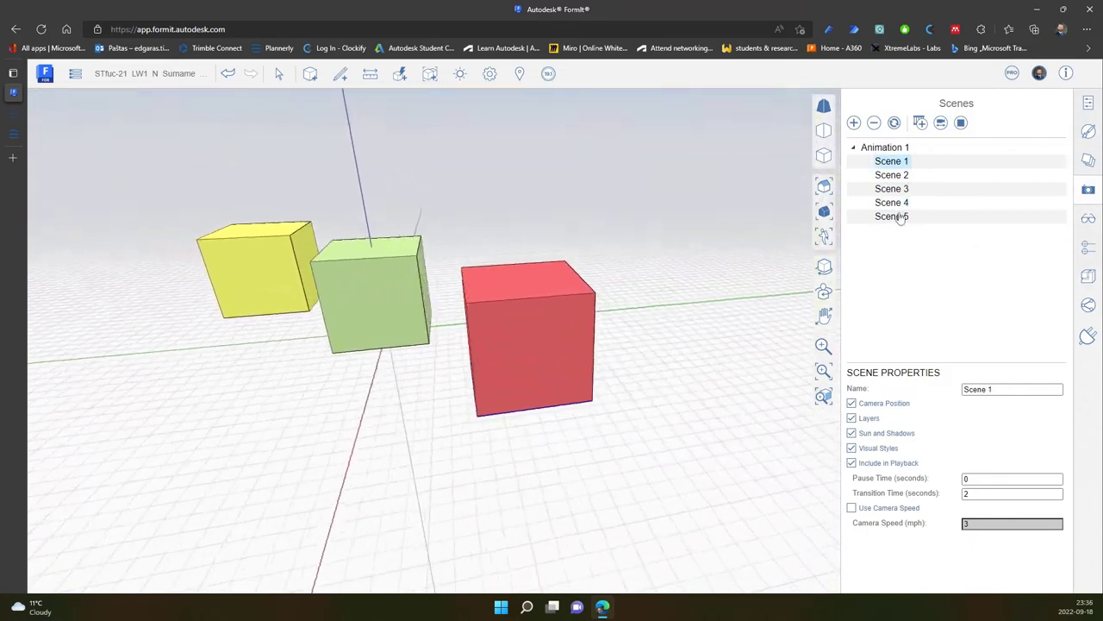
{"action": "left_click", "coordinate": [962, 124]}
{"action": "middle_click_drag", "start_coordinate": [622, 369], "coordinate": [598, 363]}
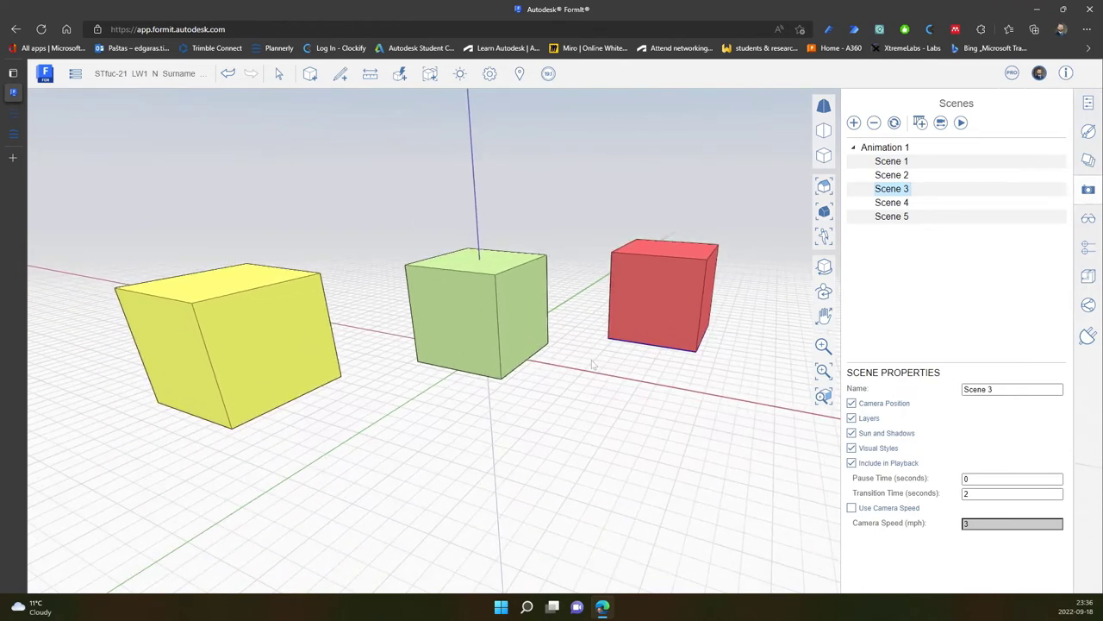
- Save the sketch locally with Ctrl+S
{"action": "key", "text": "ctrl+s"}
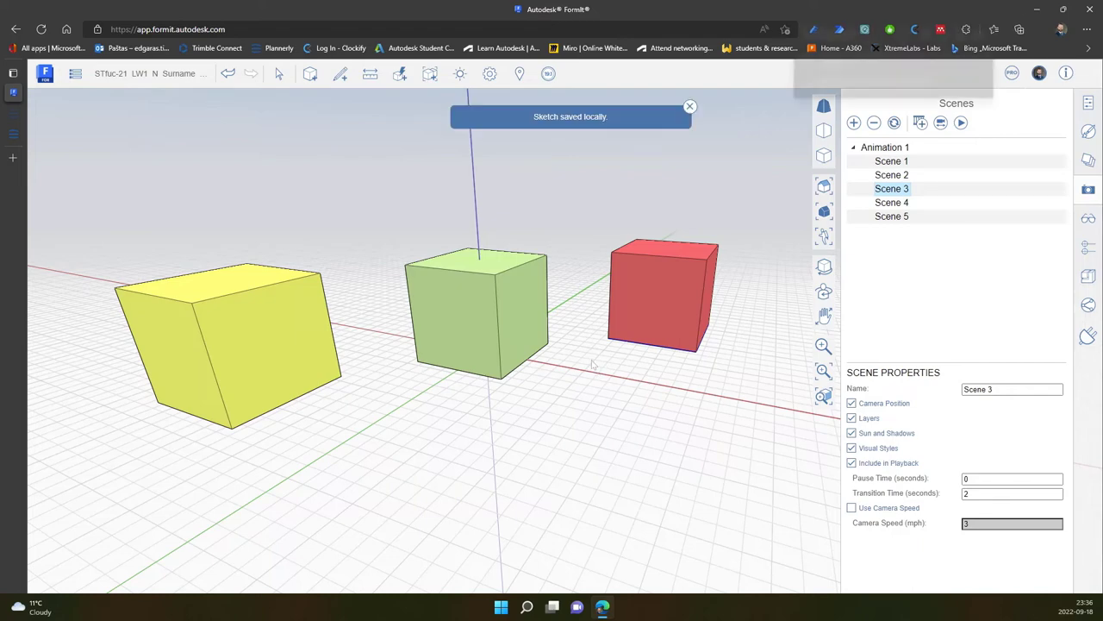